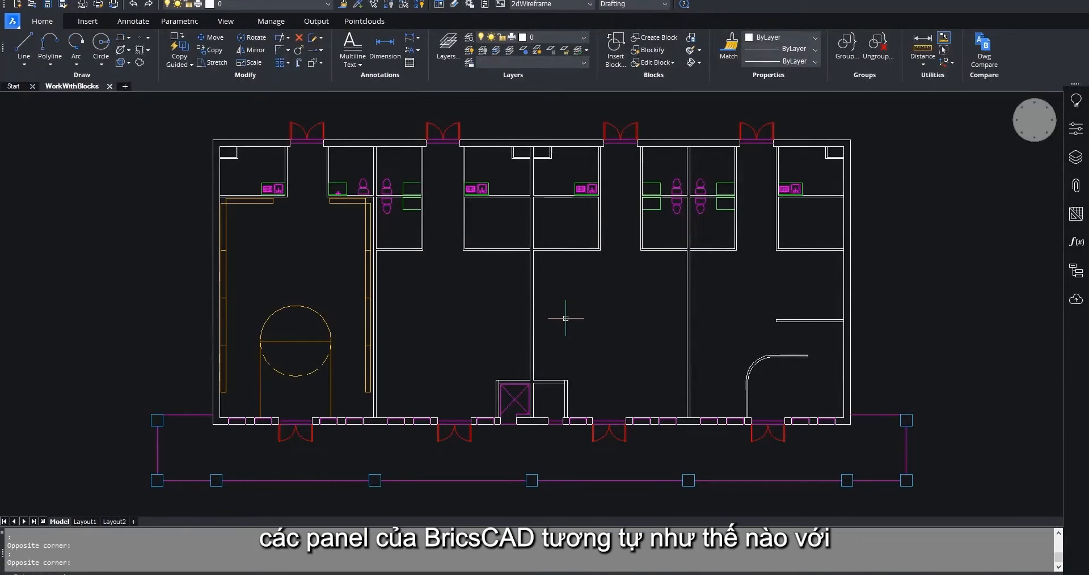
View the Tips, Properties and Layers panels in turn and collapse the last one
{"action": "left_click", "coordinate": [1077, 102]}
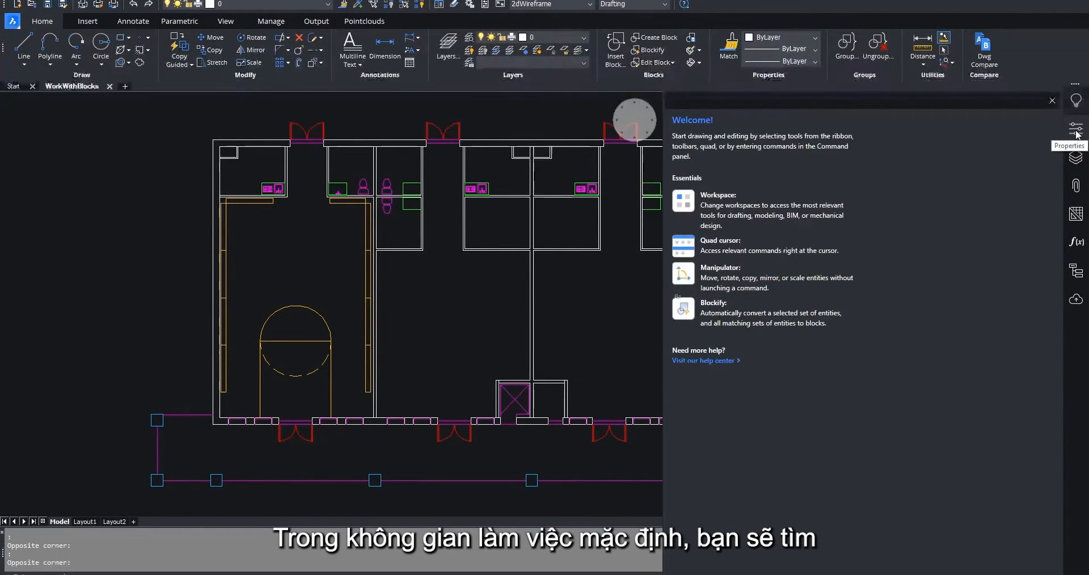
{"action": "left_click", "coordinate": [1076, 130]}
{"action": "left_click", "coordinate": [1076, 159]}
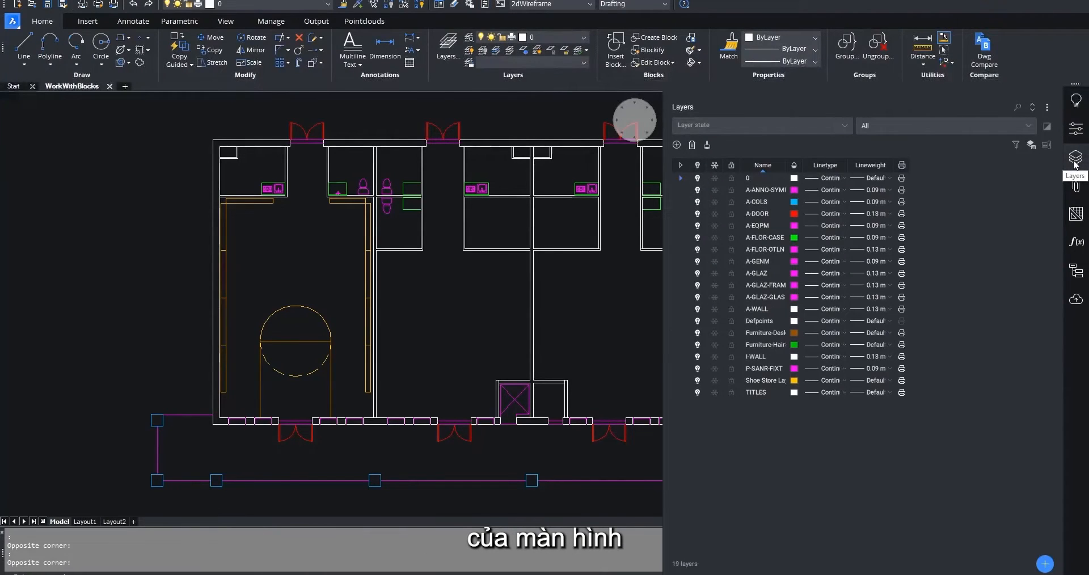
{"action": "left_click", "coordinate": [1075, 161]}
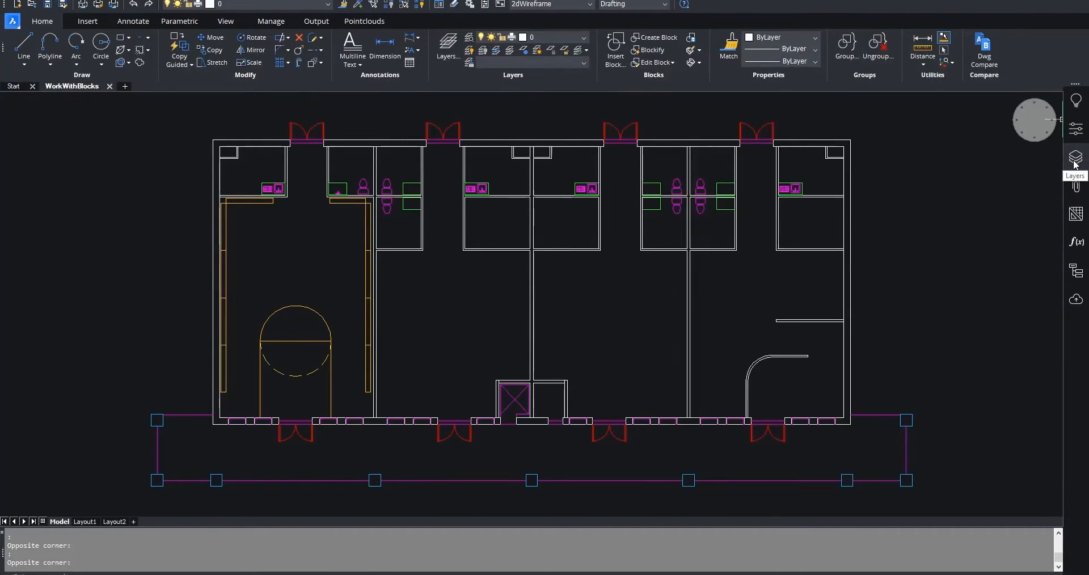
View the list of panels that can be shown or hidden and dismiss it without changing anything
{"action": "right_click", "coordinate": [1027, 43]}
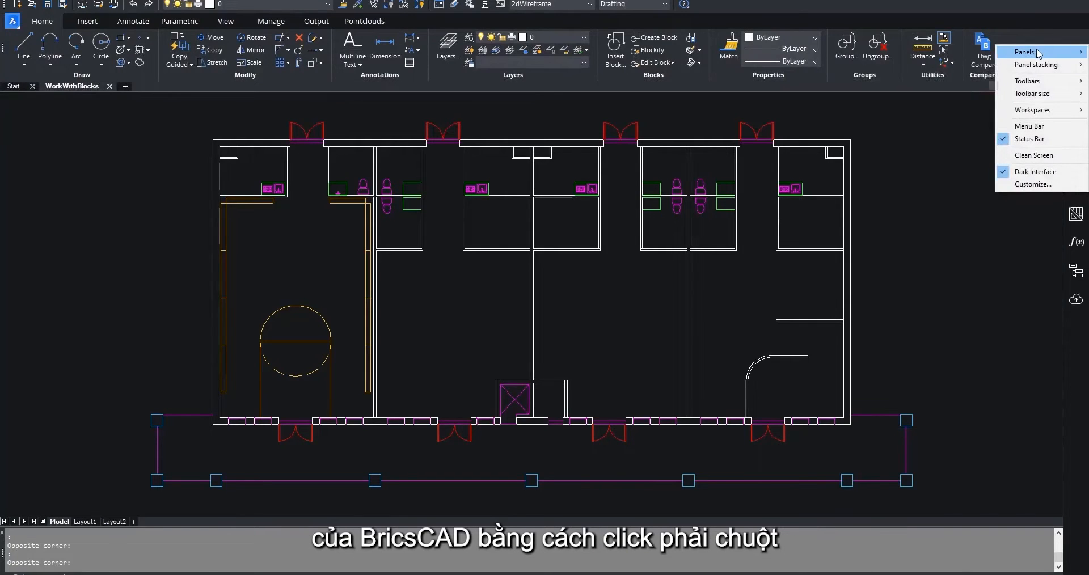
{"action": "mouse_move", "coordinate": [1037, 53]}
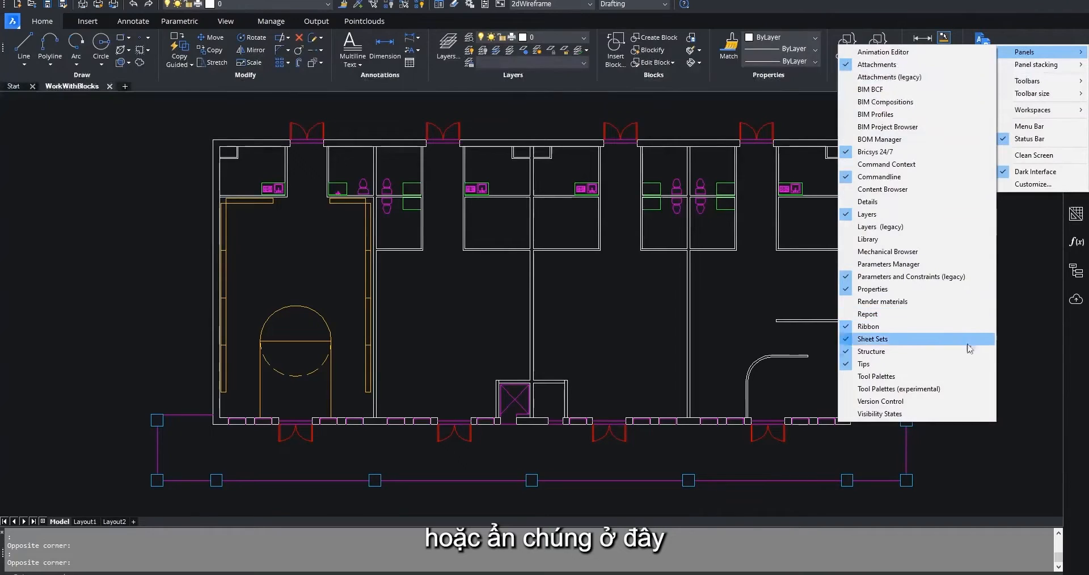
{"action": "left_click", "coordinate": [615, 312]}
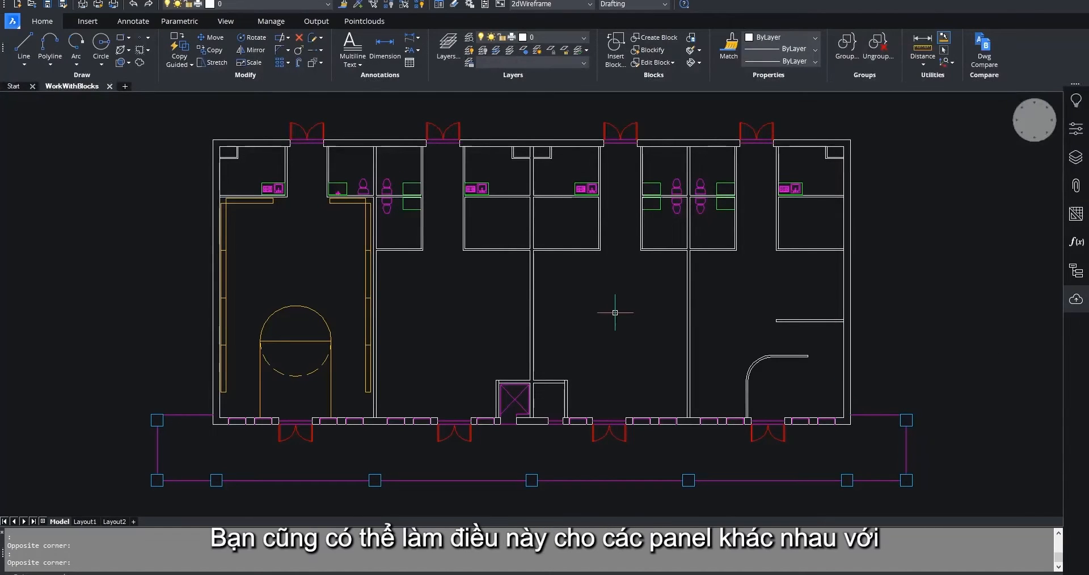
Open the Attachments panel with the ATTACHMENTSPANELOPEN command, and close it again by command
{"action": "type", "text": "ATTACHMENTSPANELCLOSE"}
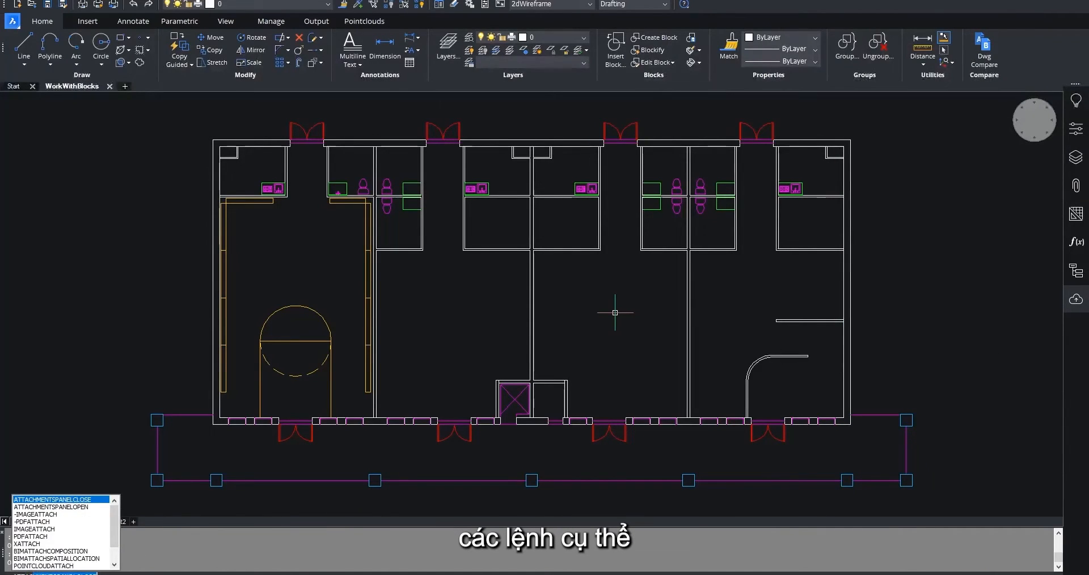
{"action": "key", "text": "Down"}
{"action": "key", "text": "Return"}
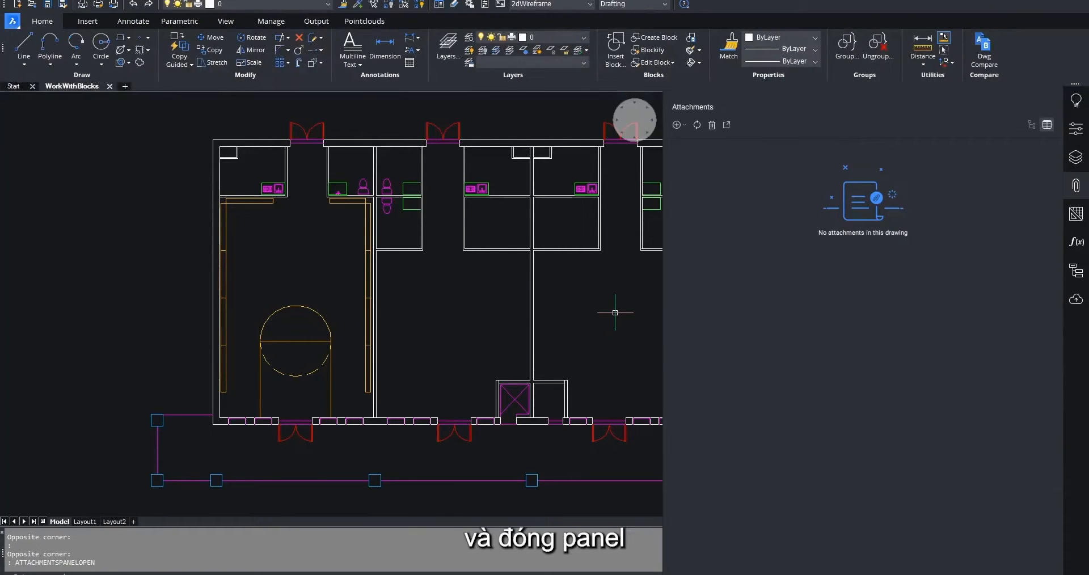
{"action": "type", "text": "ATTAC"}
{"action": "key", "text": "Return"}
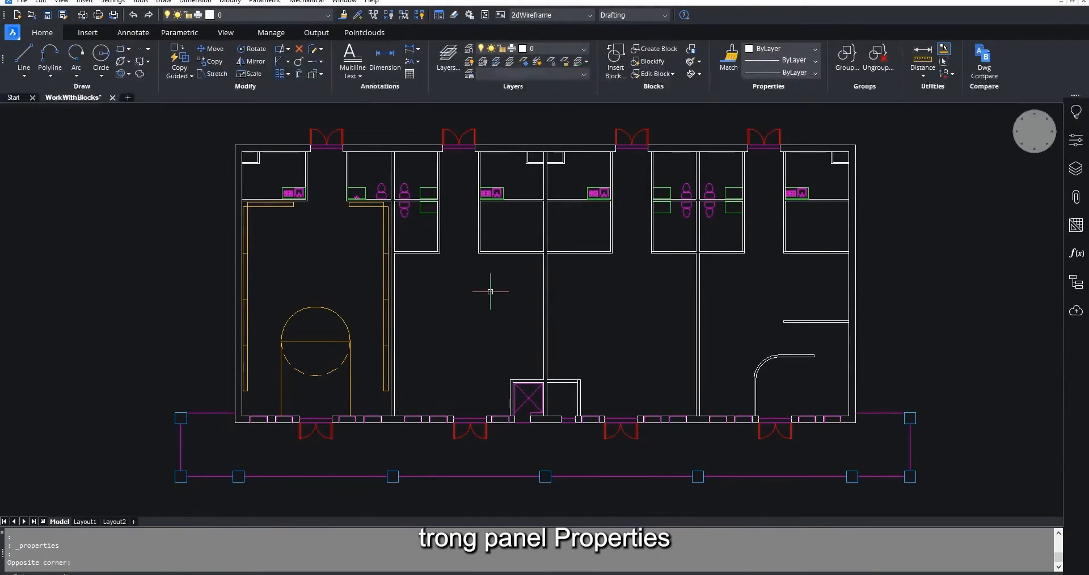
Show the Properties panel and examine the properties of an interior wall line and the shoe store's upper arc
{"action": "key", "text": "ctrl+1"}
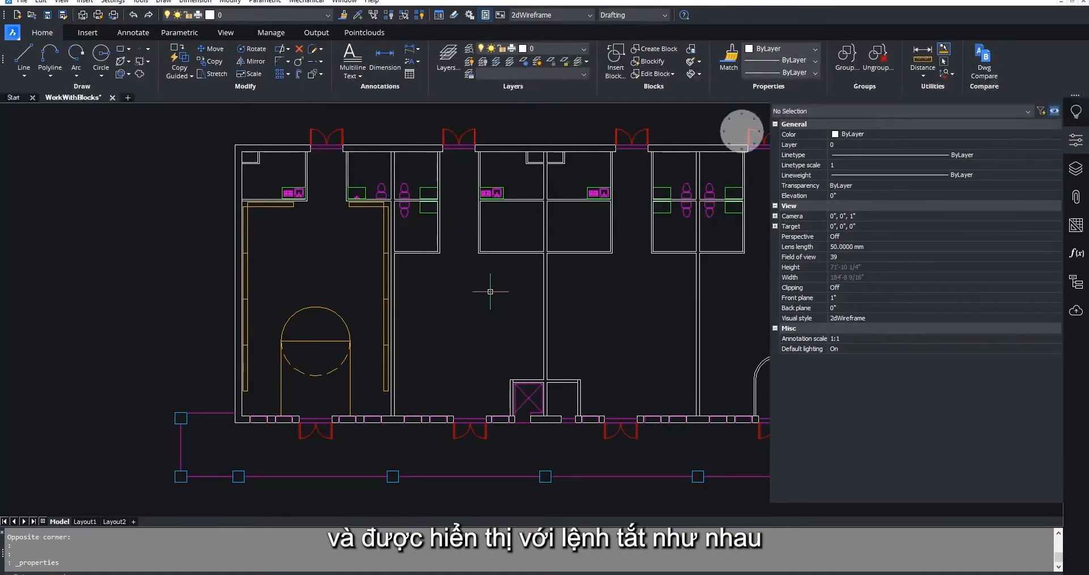
{"action": "left_click", "coordinate": [519, 250]}
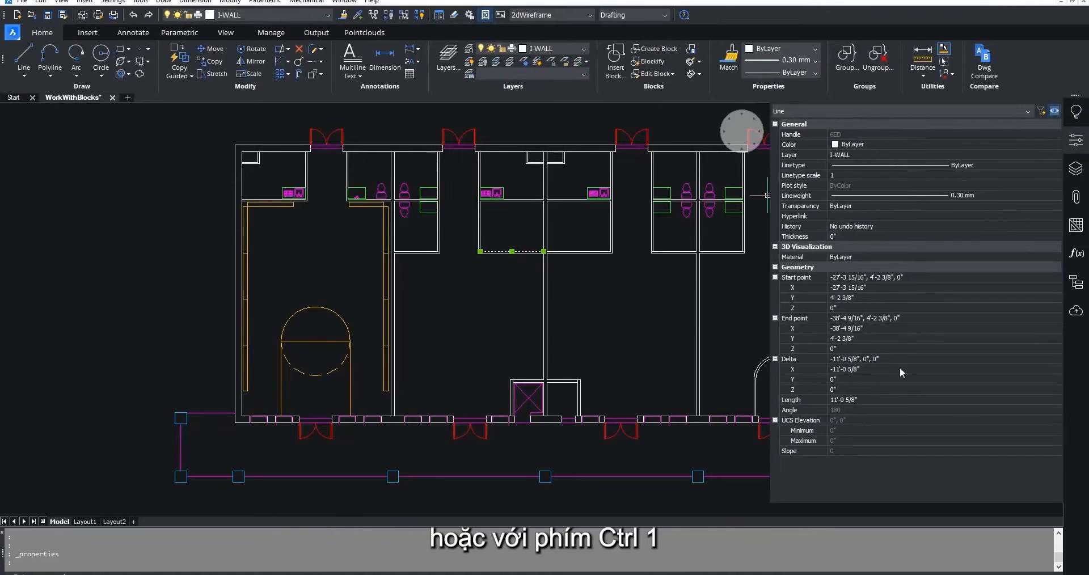
{"action": "key", "text": "Escape"}
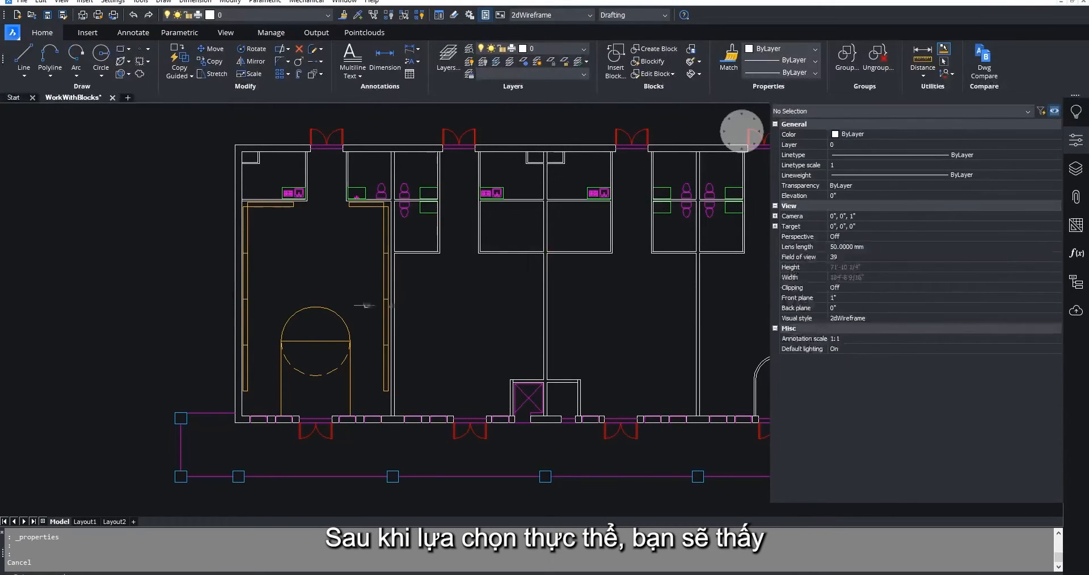
{"action": "left_click", "coordinate": [326, 309]}
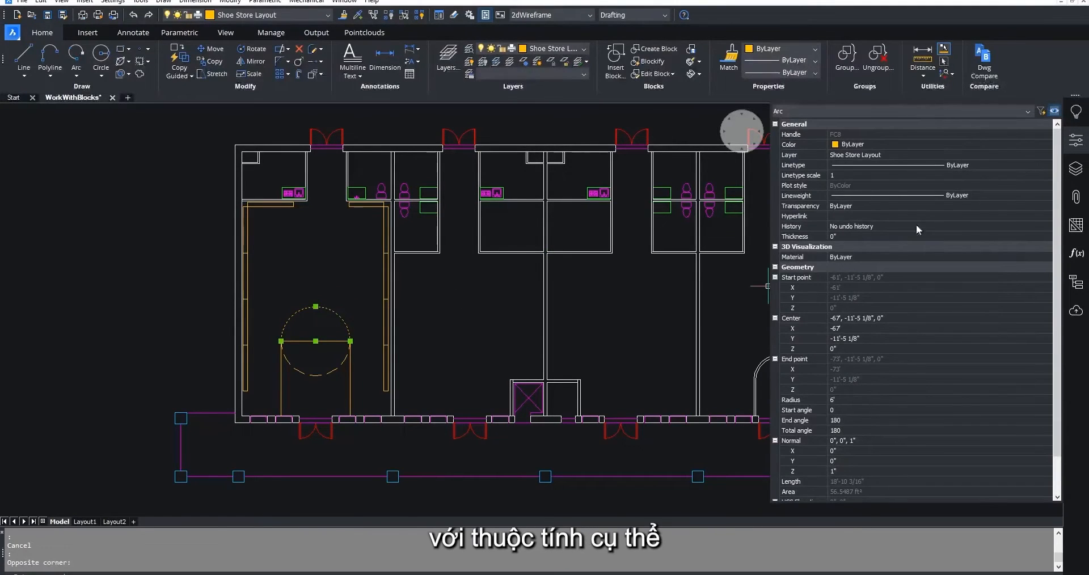
{"action": "scroll", "coordinate": [918, 199], "scroll_direction": "down", "scroll_amount": 2}
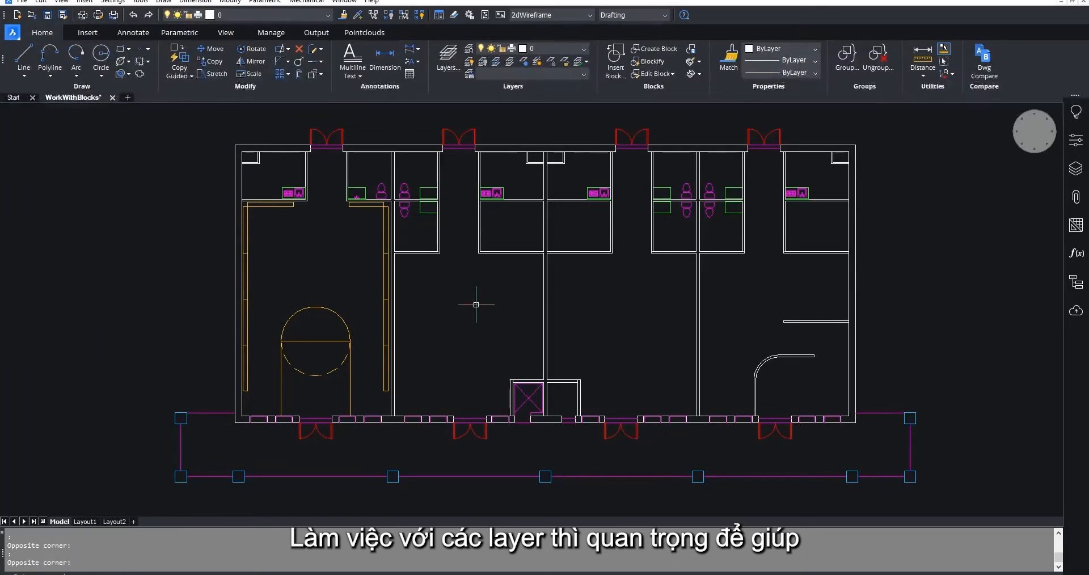
Open the Layers panel and create a new layer named Test
{"action": "left_click", "coordinate": [1075, 169]}
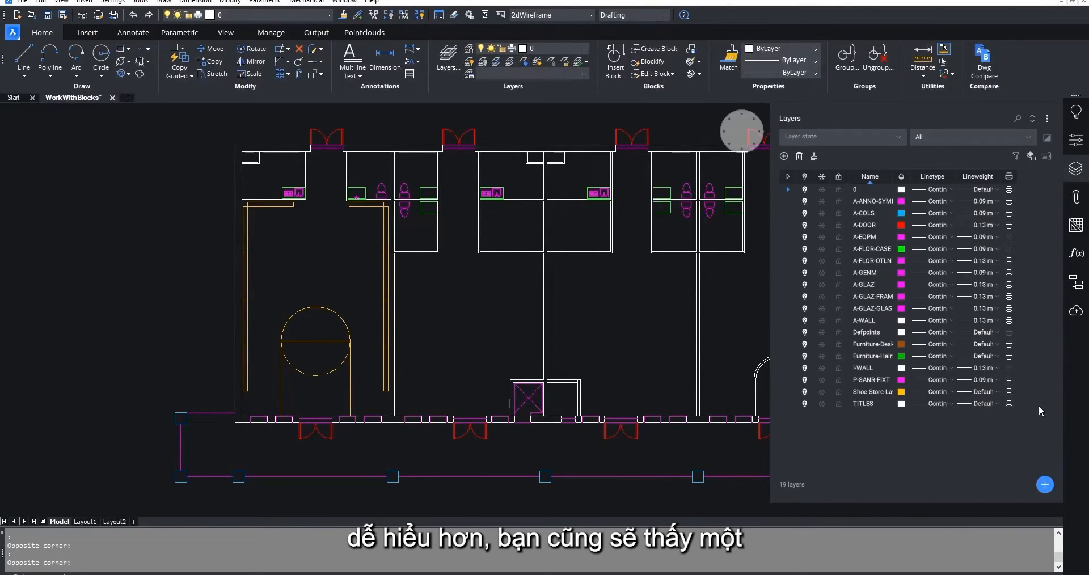
{"action": "left_click", "coordinate": [1045, 485]}
{"action": "type", "text": "Test"}
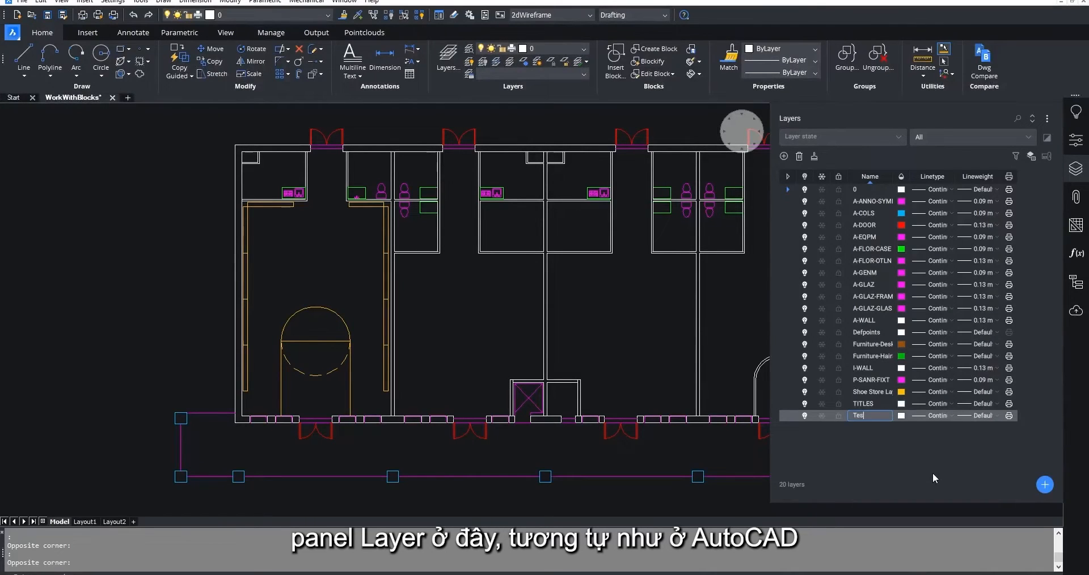
{"action": "key", "text": "Return"}
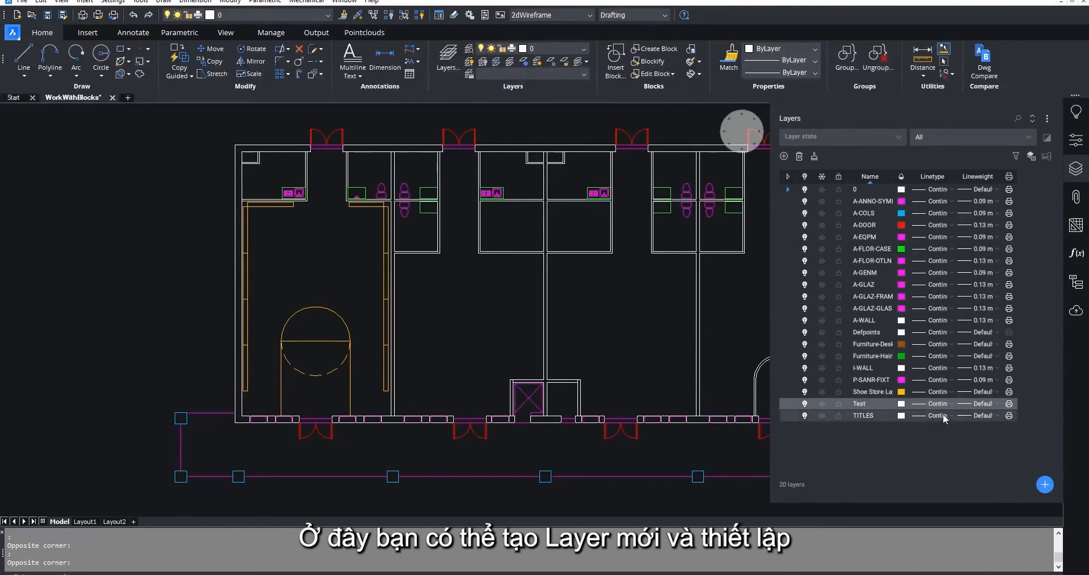
Set the Test layer's color to a dark yellow and its linetype to DOT
{"action": "left_click", "coordinate": [902, 404]}
{"action": "left_click", "coordinate": [802, 301]}
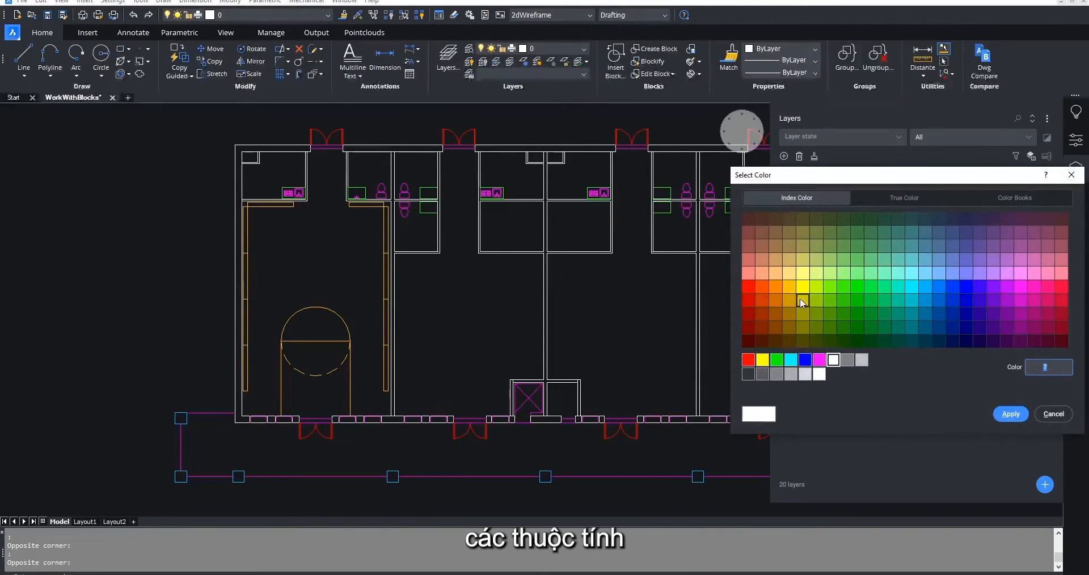
{"action": "left_click", "coordinate": [1011, 414]}
{"action": "left_click", "coordinate": [934, 404]}
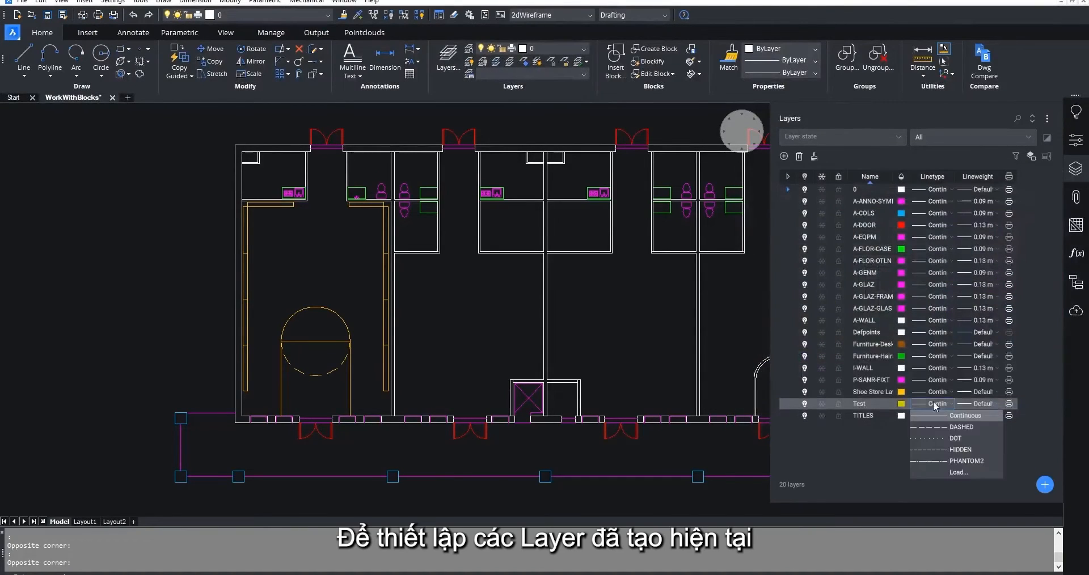
{"action": "left_click", "coordinate": [947, 439]}
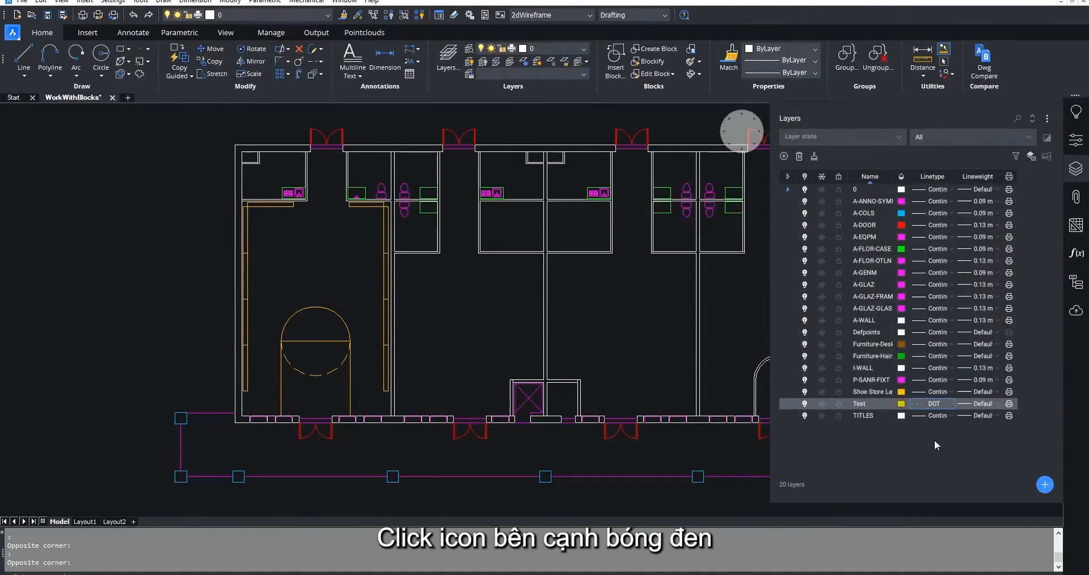
Make Test the current layer and draw a horizontal line across the shoe store room above the arc
{"action": "left_click", "coordinate": [788, 404]}
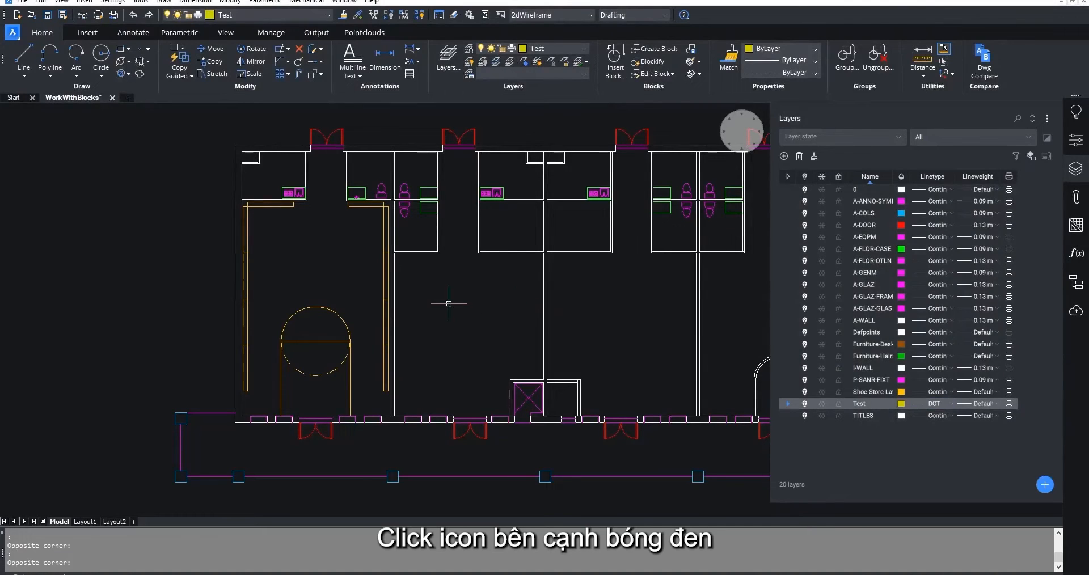
{"action": "type", "text": "l"}
{"action": "key", "text": "Return"}
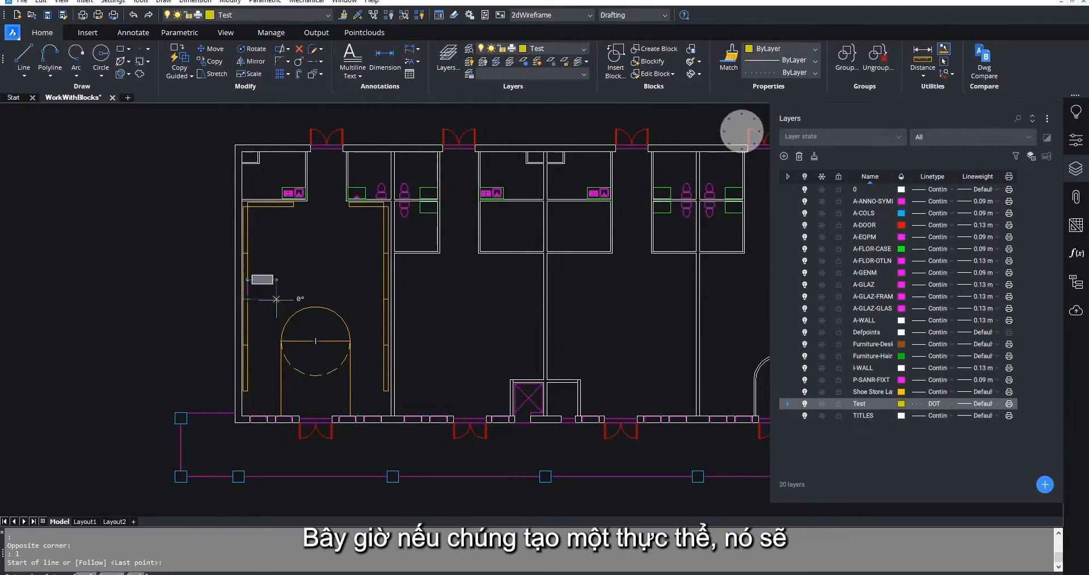
{"action": "left_click", "coordinate": [247, 299]}
{"action": "left_click", "coordinate": [375, 299]}
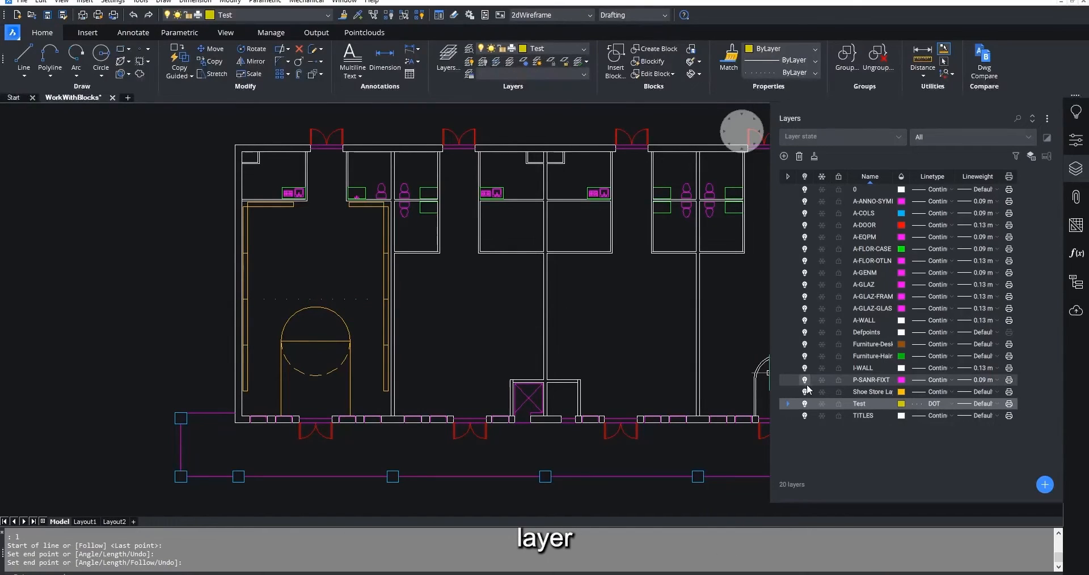
Switch the P-SANR-FIXT layer off and back on, freeze and thaw it, and toggle its lock
{"action": "left_click", "coordinate": [805, 381]}
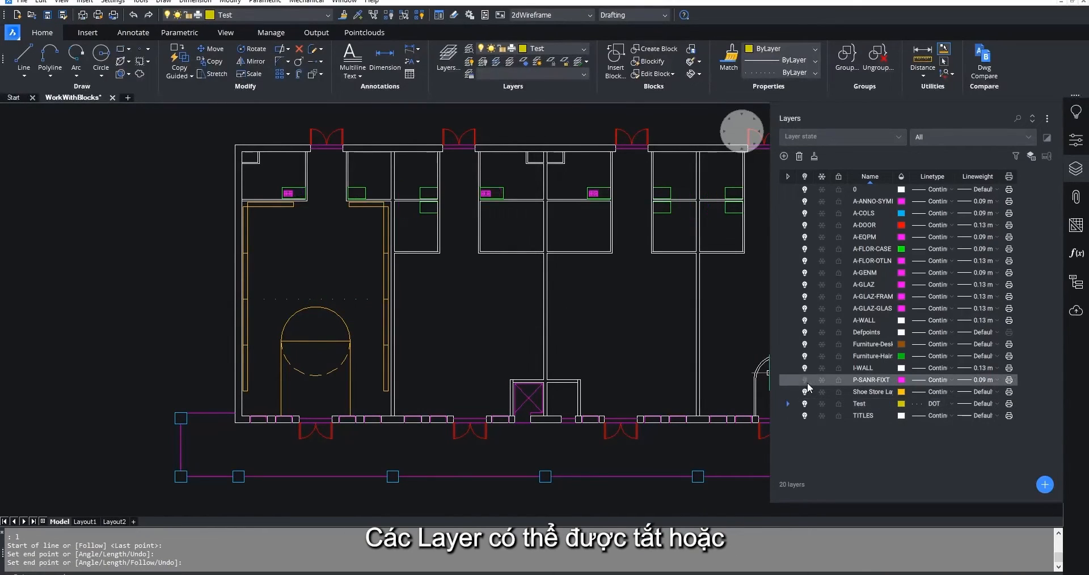
{"action": "left_click", "coordinate": [806, 382]}
{"action": "left_click", "coordinate": [822, 381]}
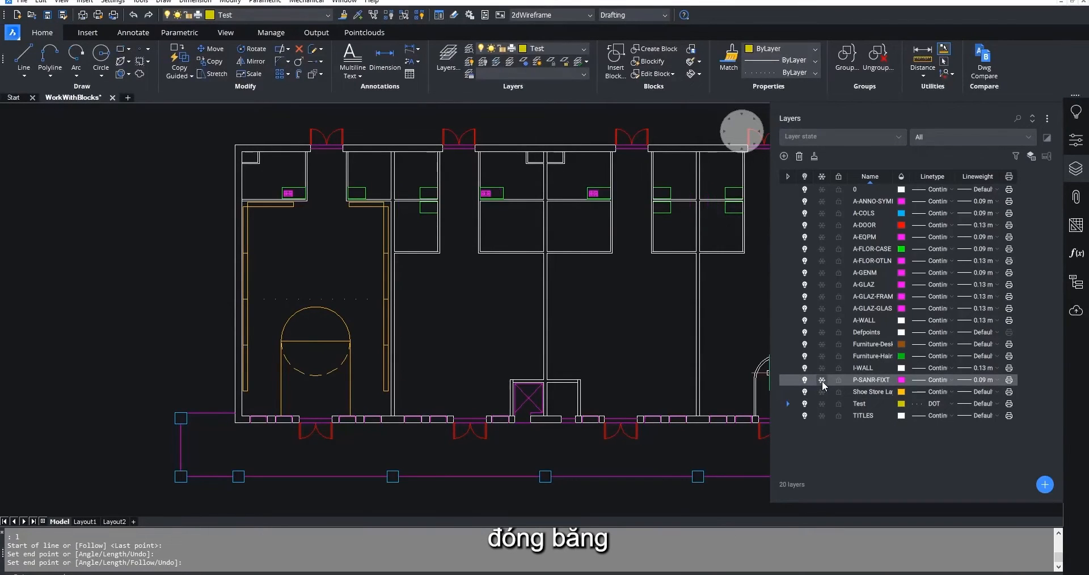
{"action": "left_click", "coordinate": [822, 380]}
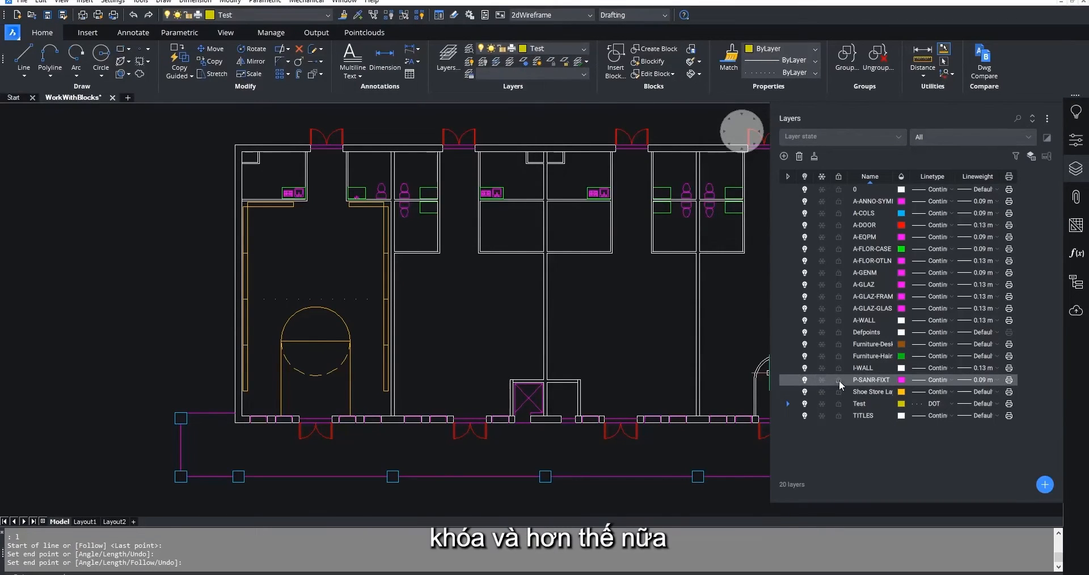
{"action": "left_click", "coordinate": [839, 380]}
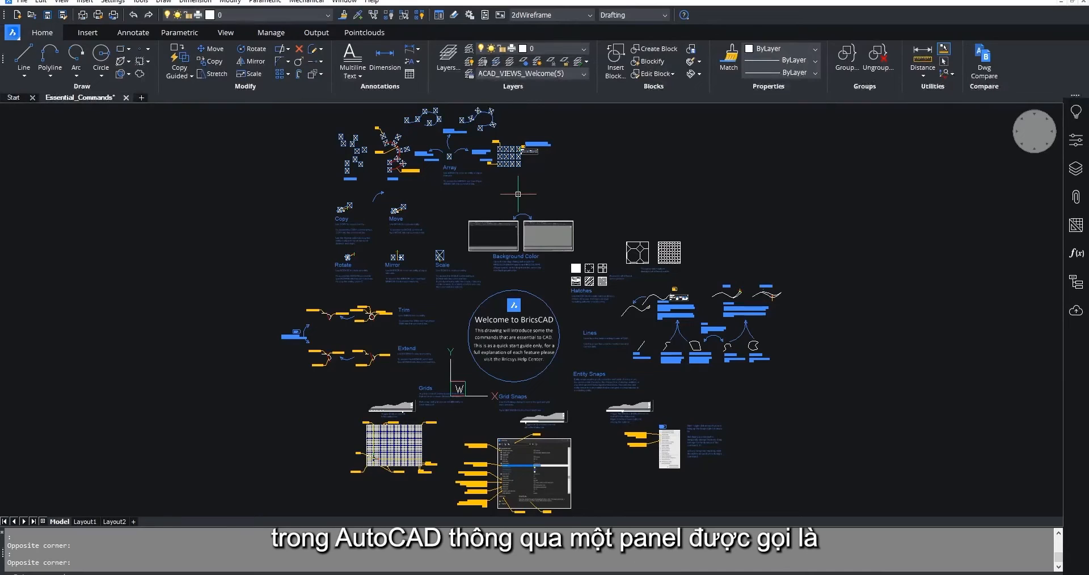
Show the Attachments panel of the Essential_Commands drawing and open the attached Modify commands drawing
{"action": "left_click", "coordinate": [1073, 209]}
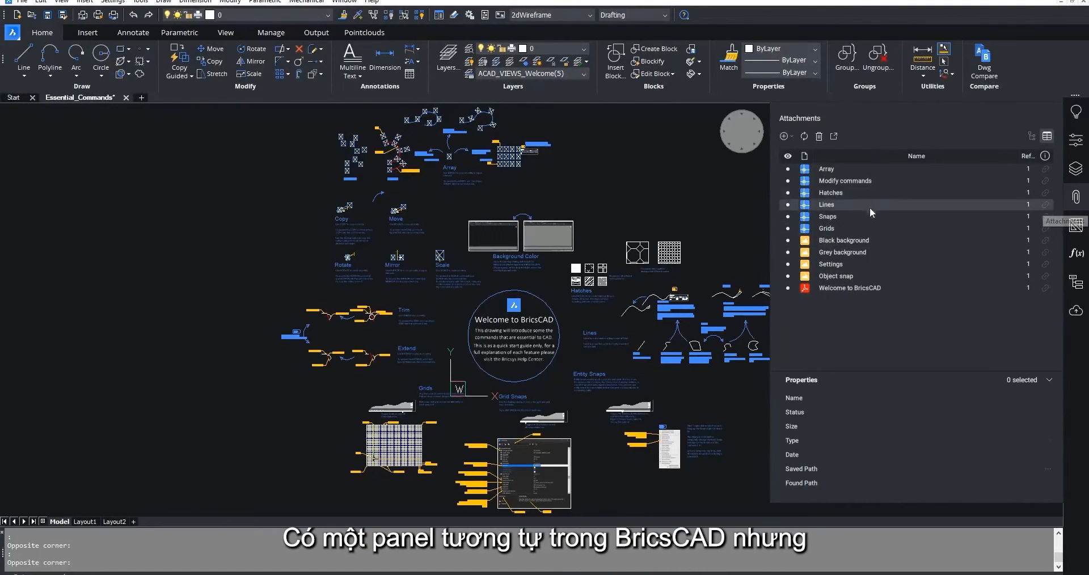
{"action": "right_click", "coordinate": [862, 182]}
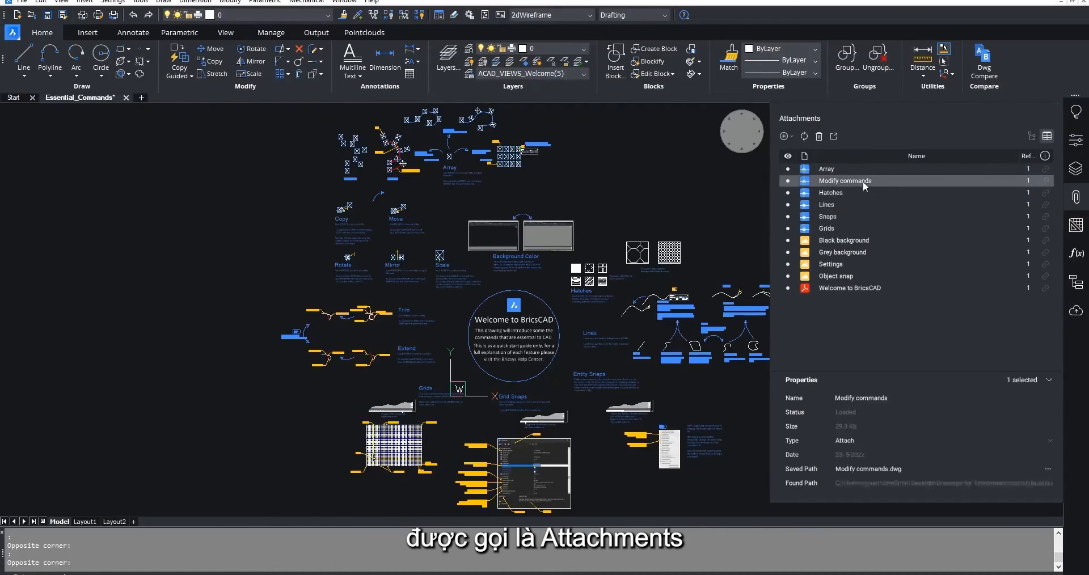
{"action": "left_click", "coordinate": [892, 192]}
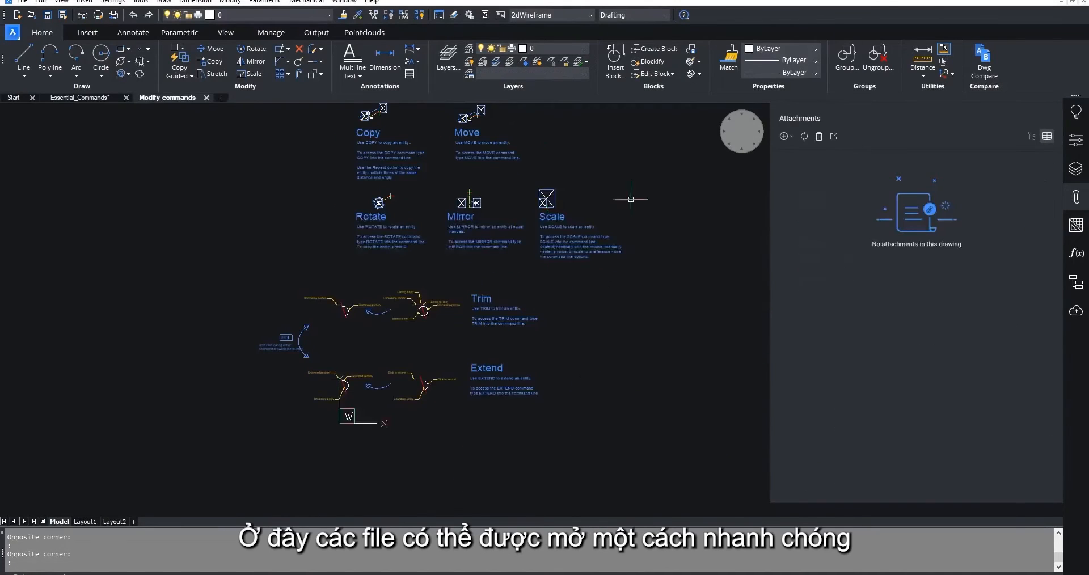
Return to the Essential_Commands drawing and start attaching another DWG file
{"action": "left_click", "coordinate": [104, 97]}
{"action": "left_click", "coordinate": [784, 136]}
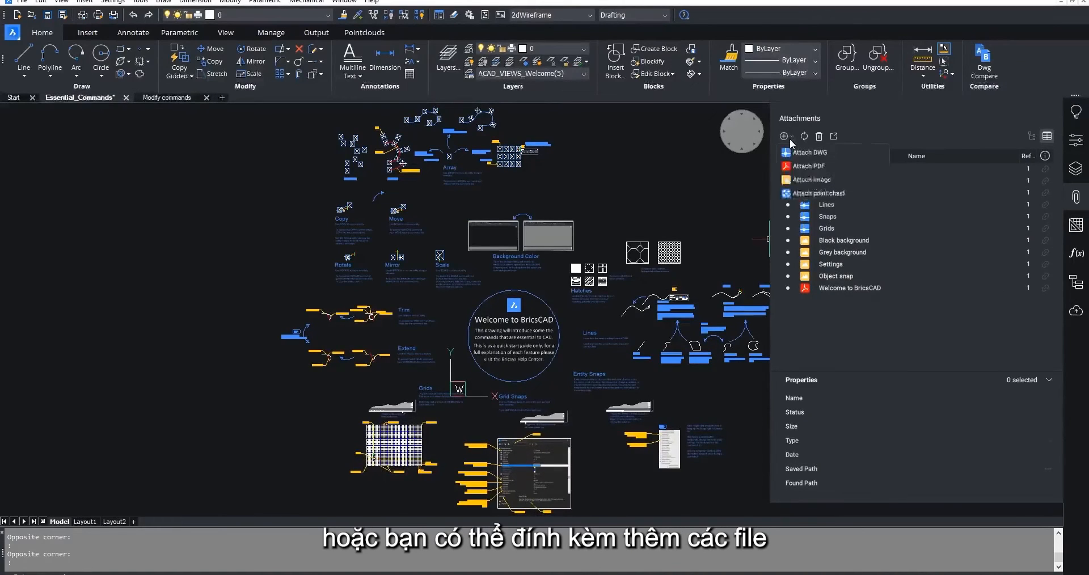
{"action": "left_click", "coordinate": [810, 153]}
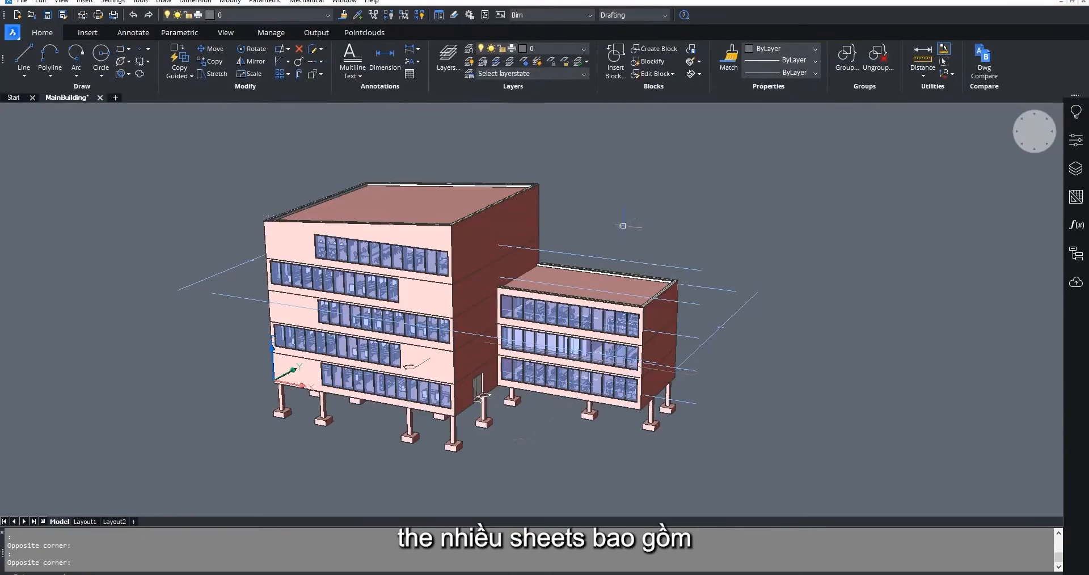
Show the Sheet Sets panel in the MainBuilding drawing, view the template choices for a new sheet set and cancel
{"action": "left_click", "coordinate": [1076, 197]}
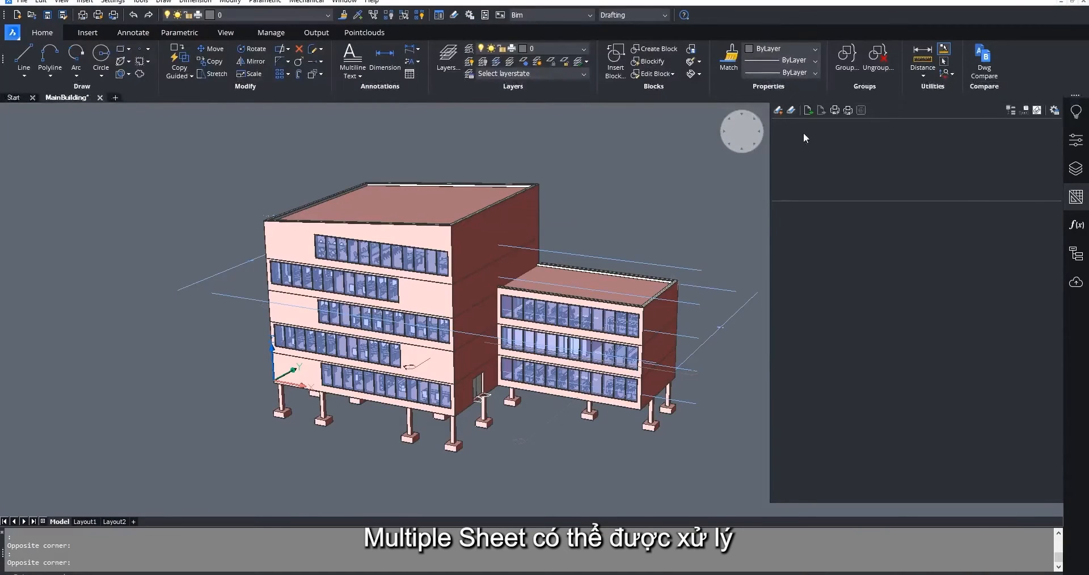
{"action": "left_click", "coordinate": [778, 111]}
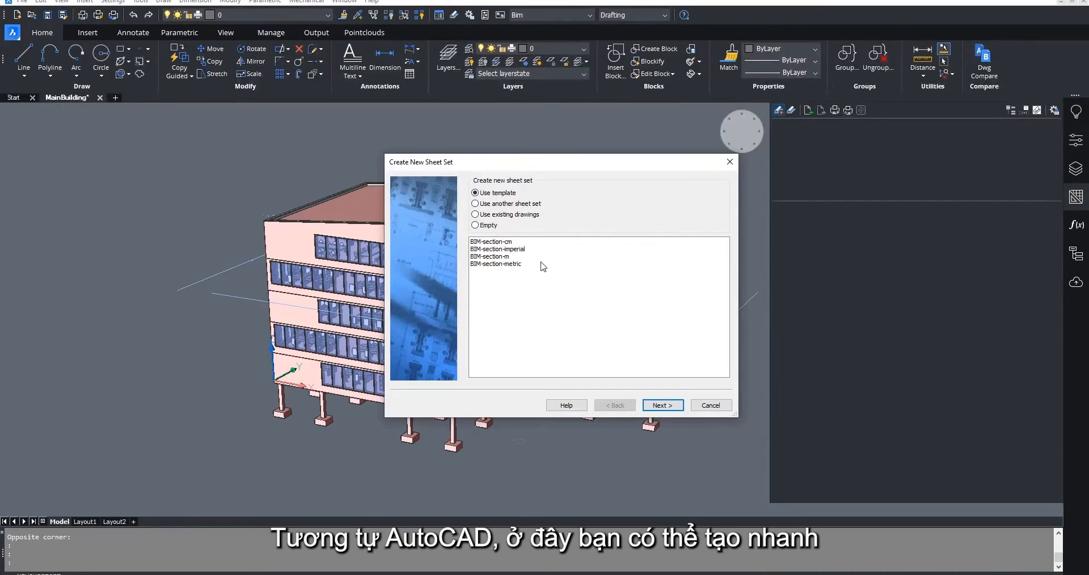
{"action": "left_click", "coordinate": [710, 405]}
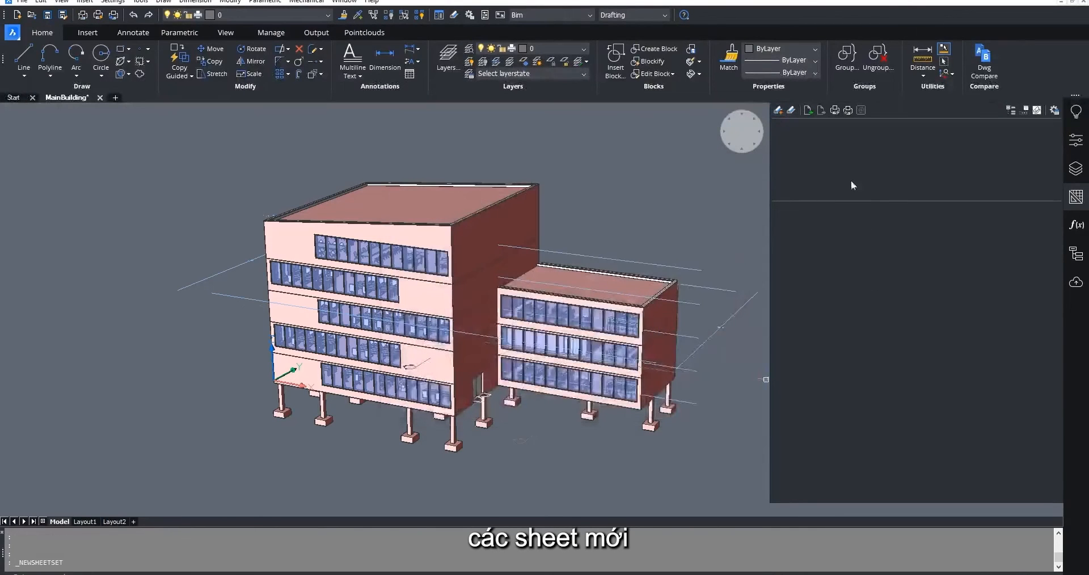
Open the existing sheet set file project.dst from the Sample project folder
{"action": "left_click", "coordinate": [792, 111]}
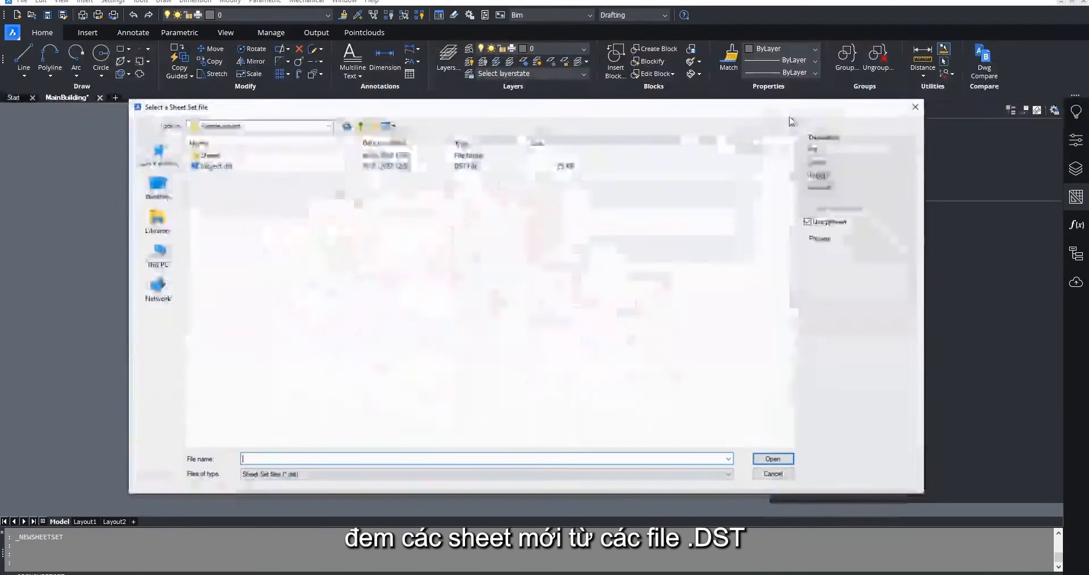
{"action": "left_click", "coordinate": [230, 167]}
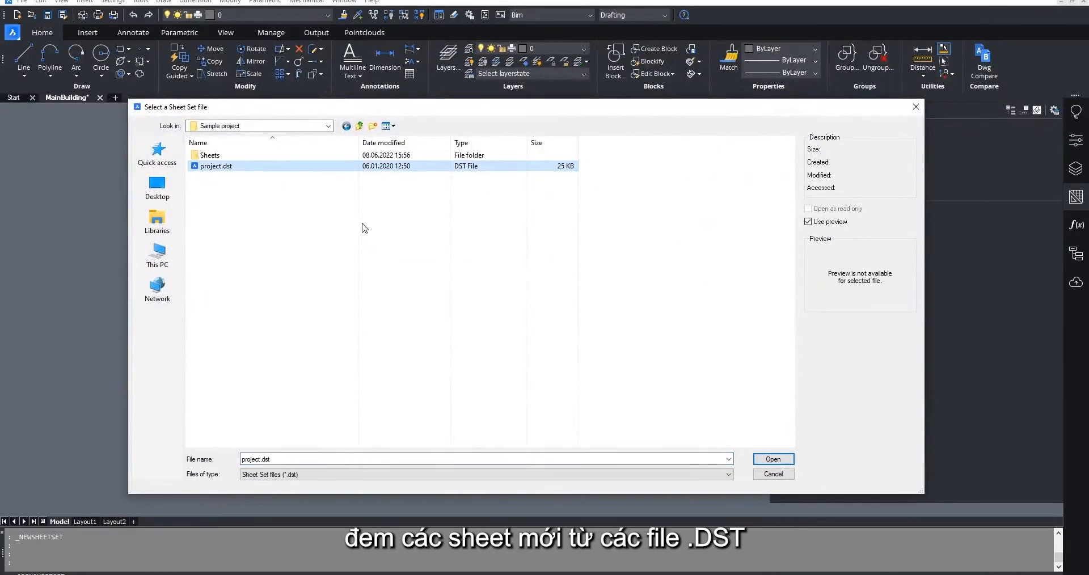
{"action": "left_click", "coordinate": [773, 459]}
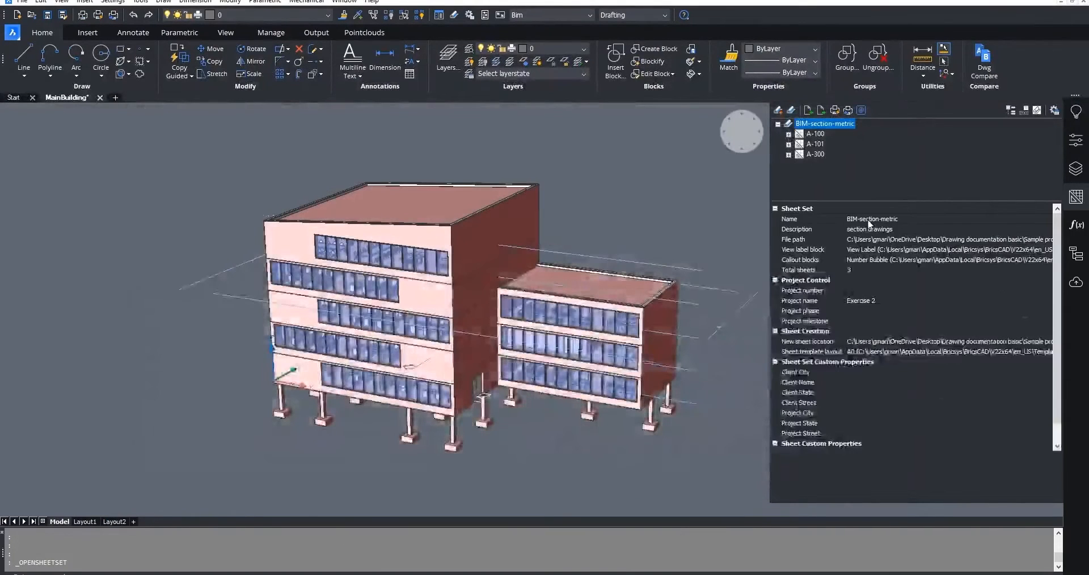
Expand sheet A-100 in the BIM-section-metric sheet set and display its Main_Floor 0 view
{"action": "left_click", "coordinate": [788, 134]}
{"action": "left_click", "coordinate": [837, 144]}
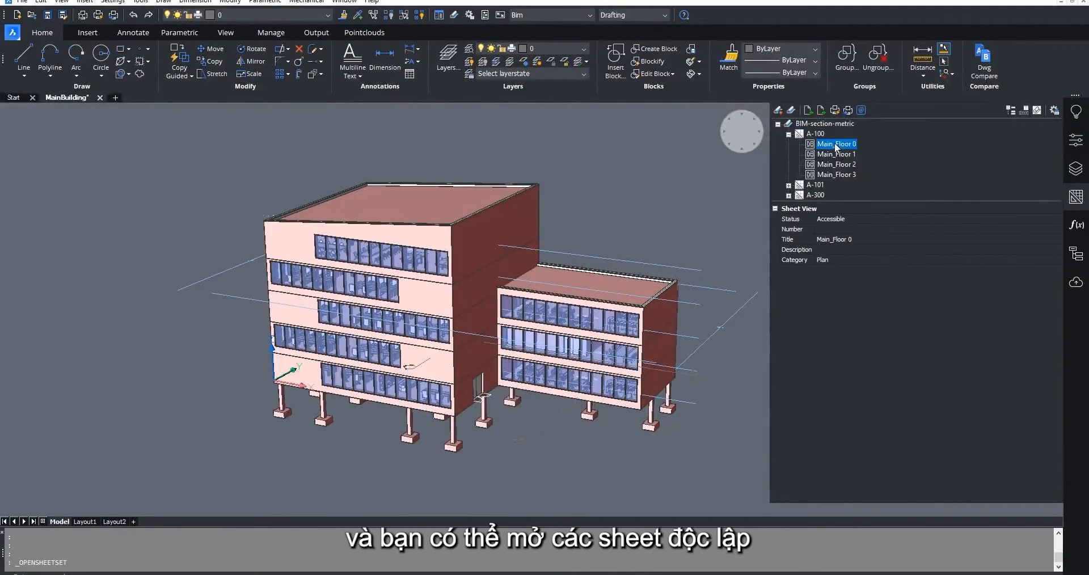
{"action": "right_click", "coordinate": [836, 144]}
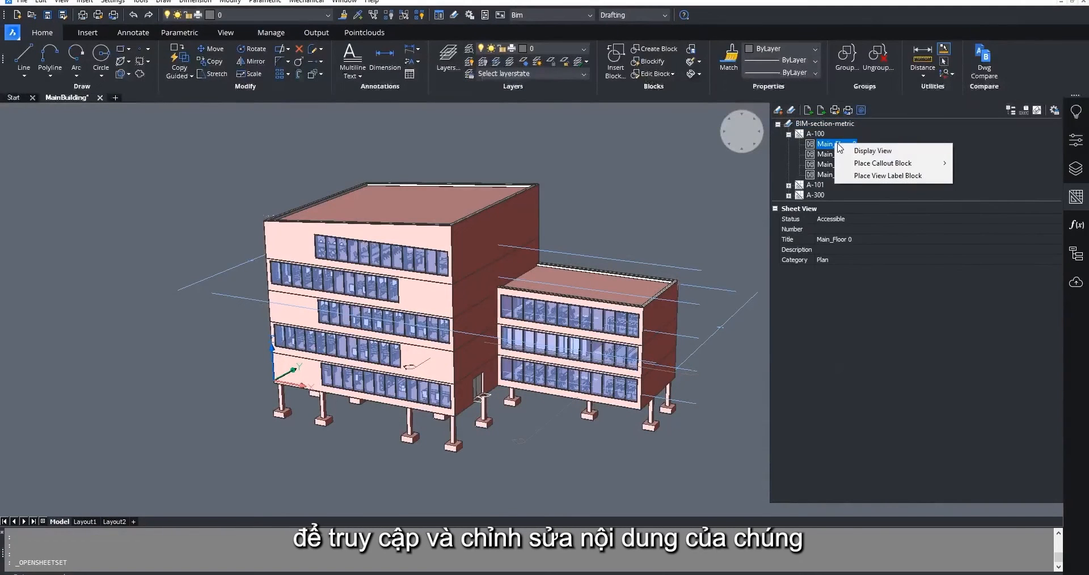
{"action": "left_click", "coordinate": [872, 151]}
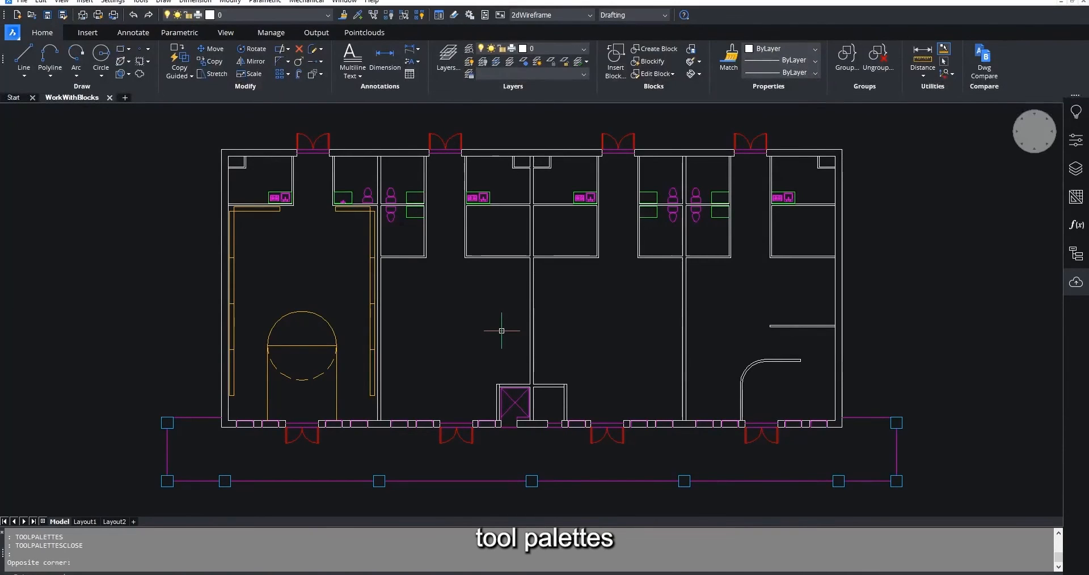
Show the Tool Palettes panel with TOOLPALETTES and view the Command Tools, Hatches and Draw palettes
{"action": "type", "text": "TOOLPALETTEPATH"}
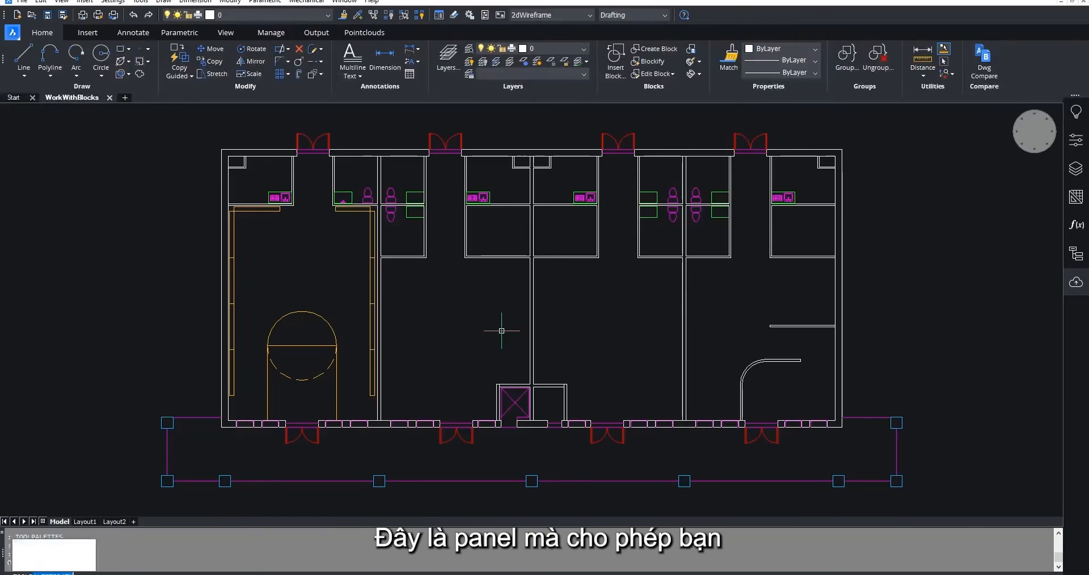
{"action": "key", "text": "Down"}
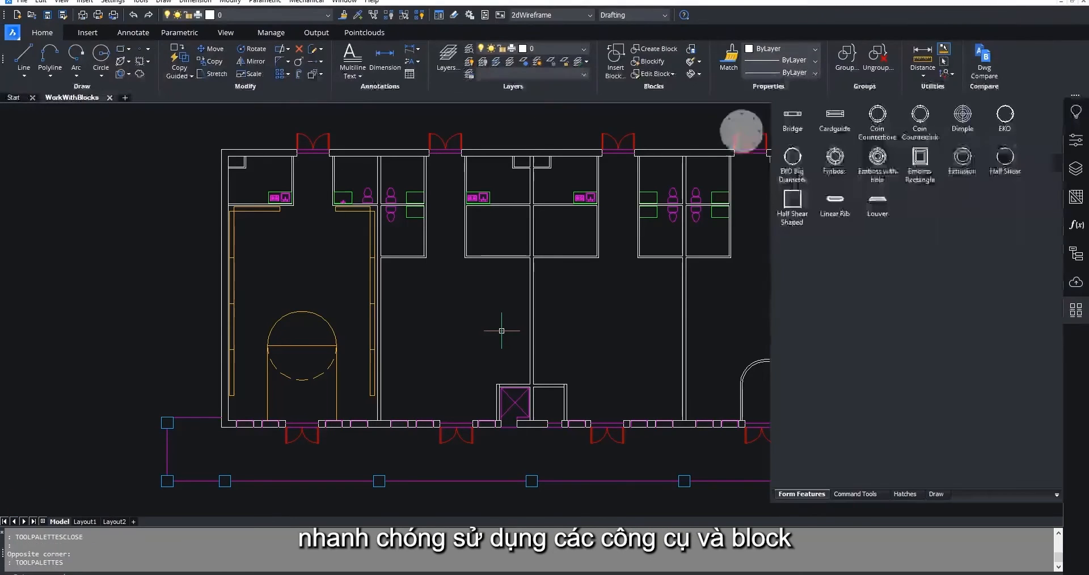
{"action": "key", "text": "Return"}
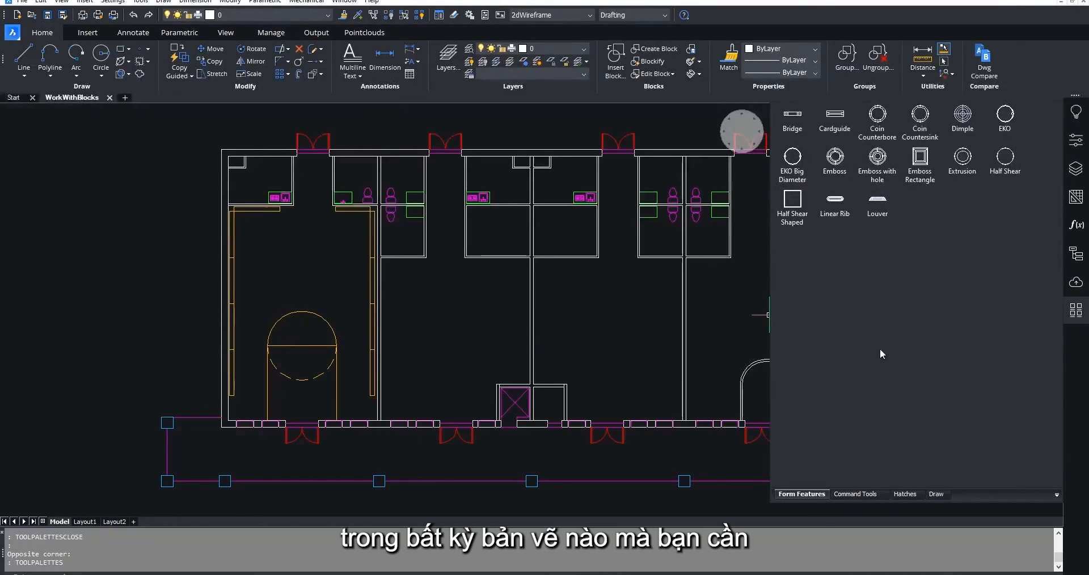
{"action": "left_click", "coordinate": [858, 494]}
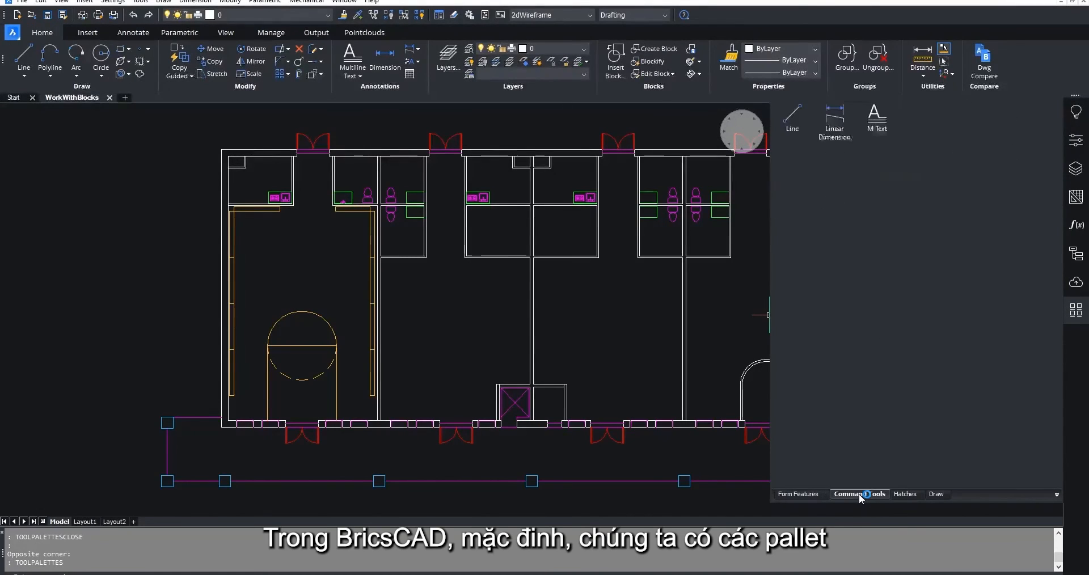
{"action": "left_click", "coordinate": [904, 494]}
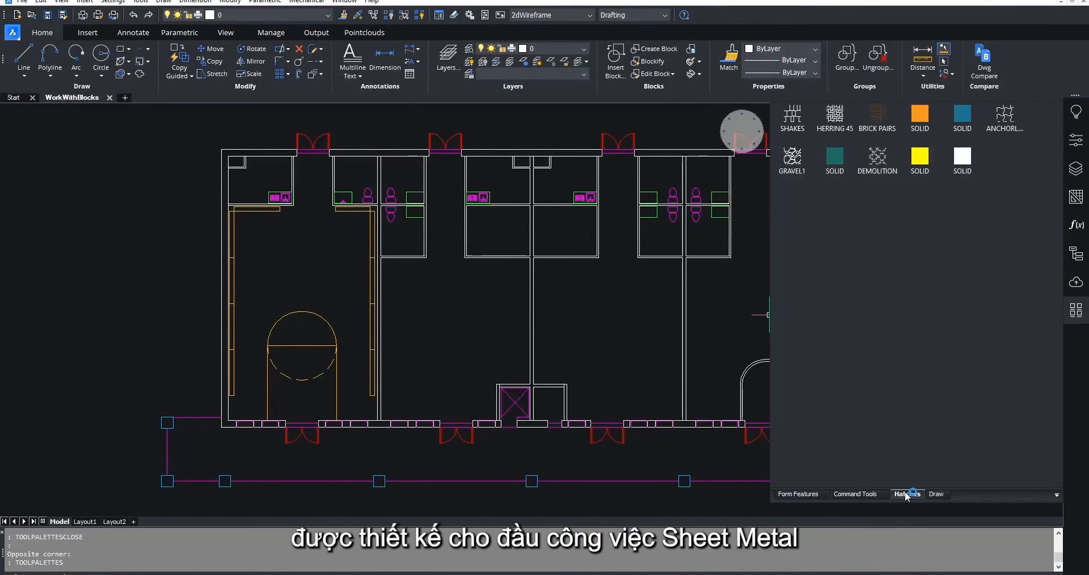
{"action": "left_click", "coordinate": [942, 496]}
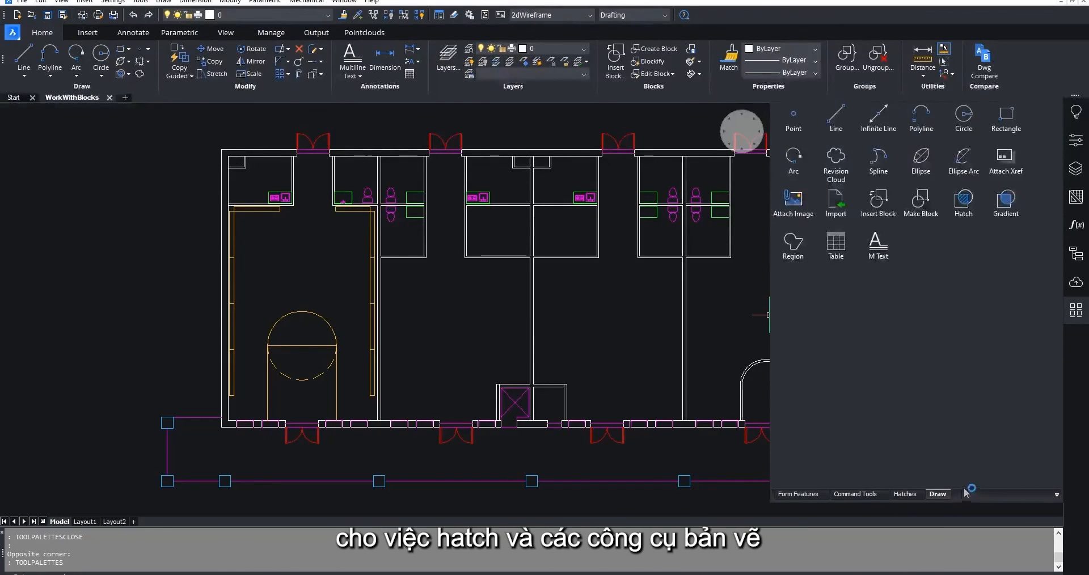
Open the tool palette customization and bring up the choices for creating or importing a palette
{"action": "right_click", "coordinate": [900, 359]}
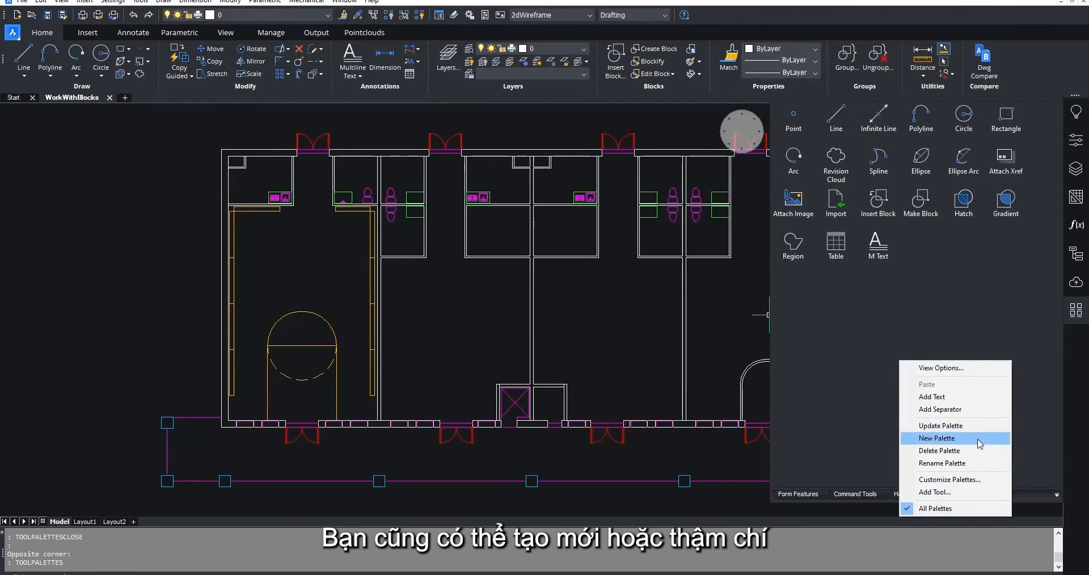
{"action": "left_click", "coordinate": [980, 481]}
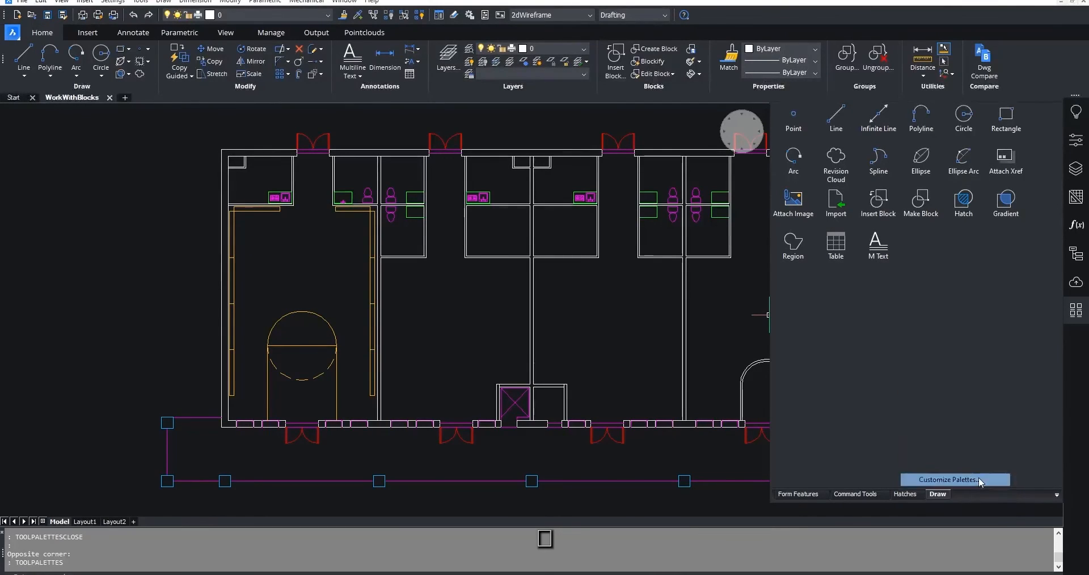
{"action": "right_click", "coordinate": [501, 302]}
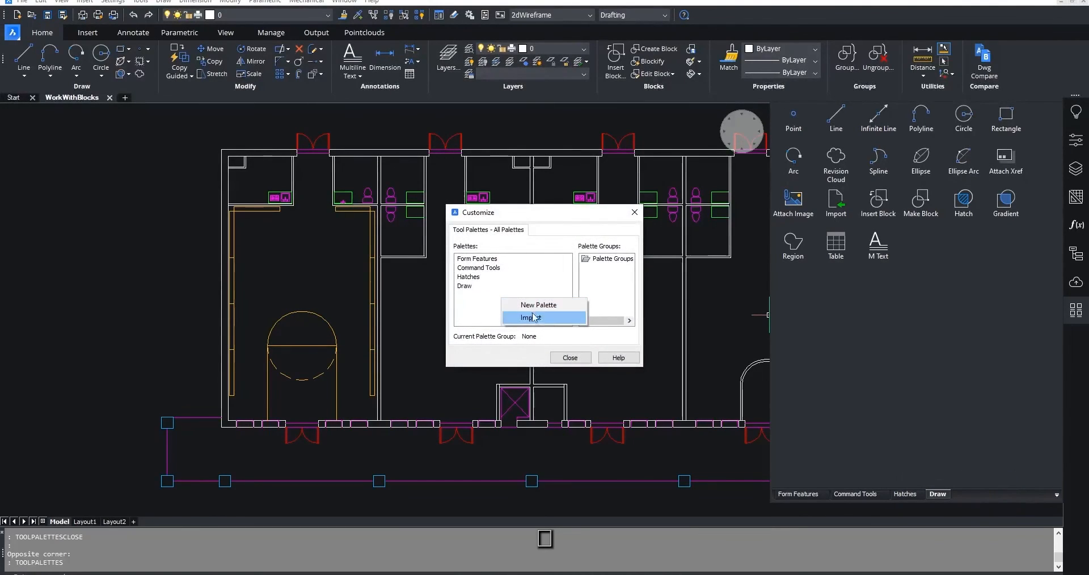